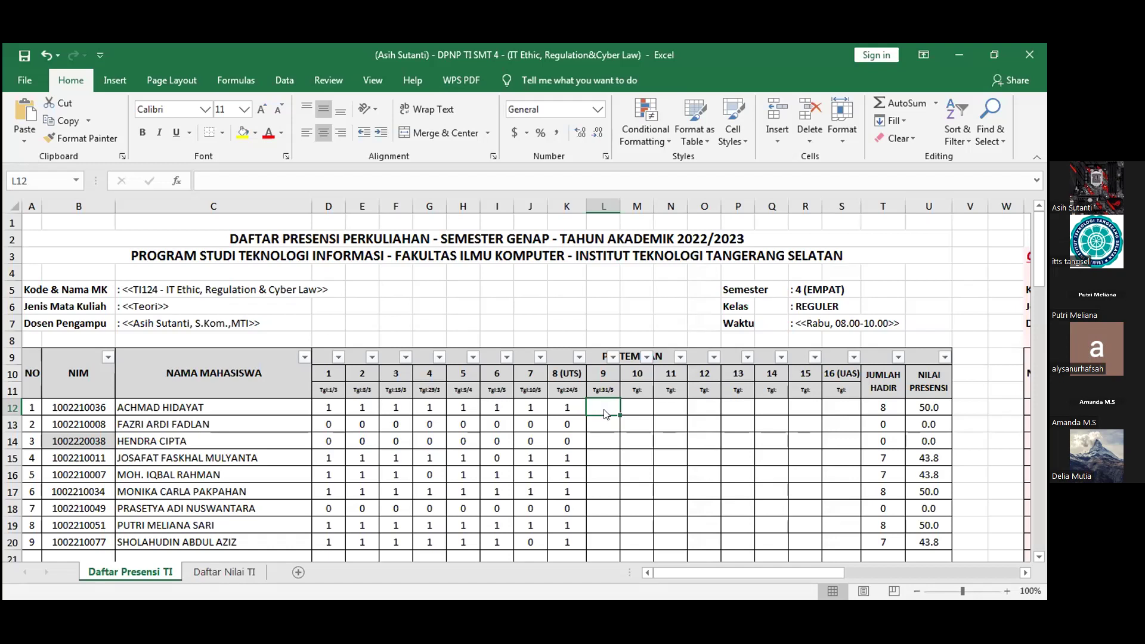
Enter 1 in cell L12 to mark student 1 present for meeting 9, and move down to the row of student 4
key("Up")
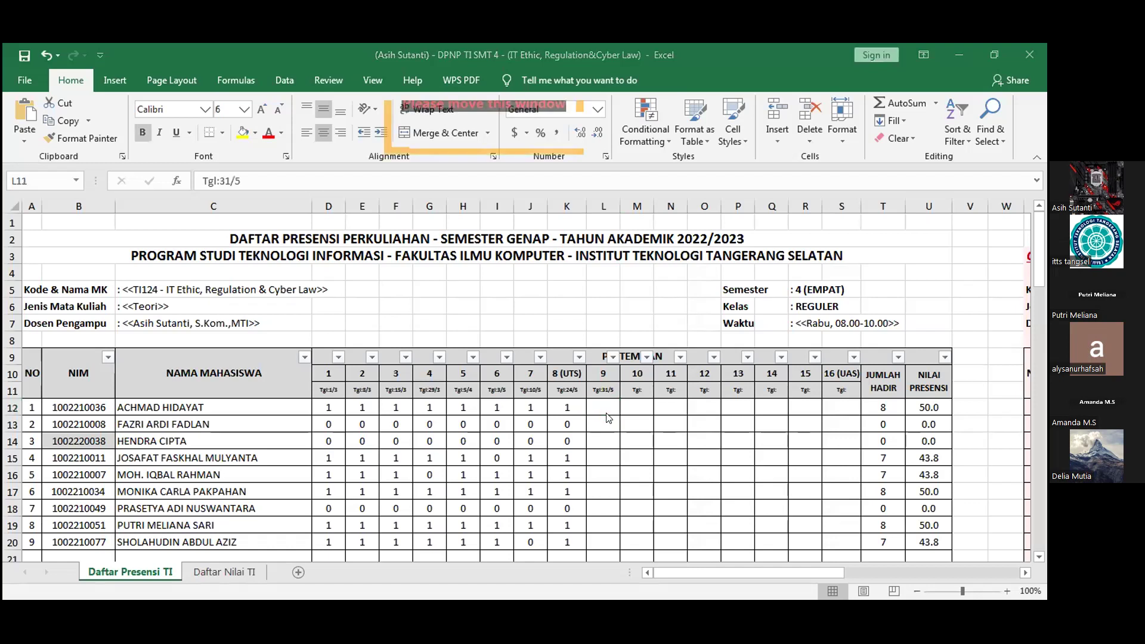
left_click(604, 408)
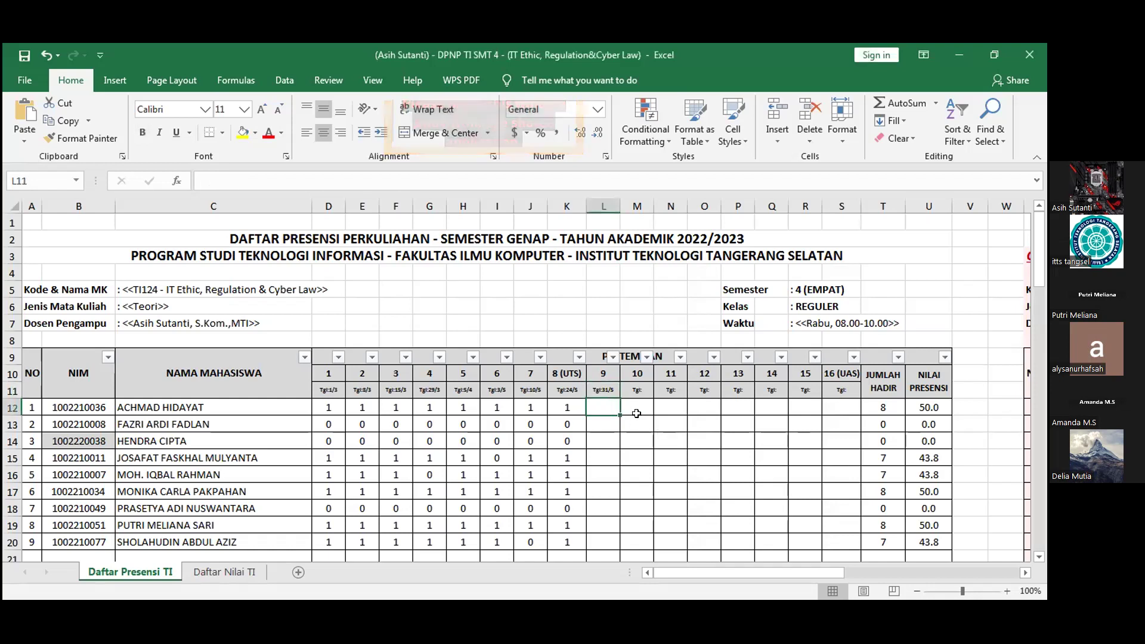
type("1")
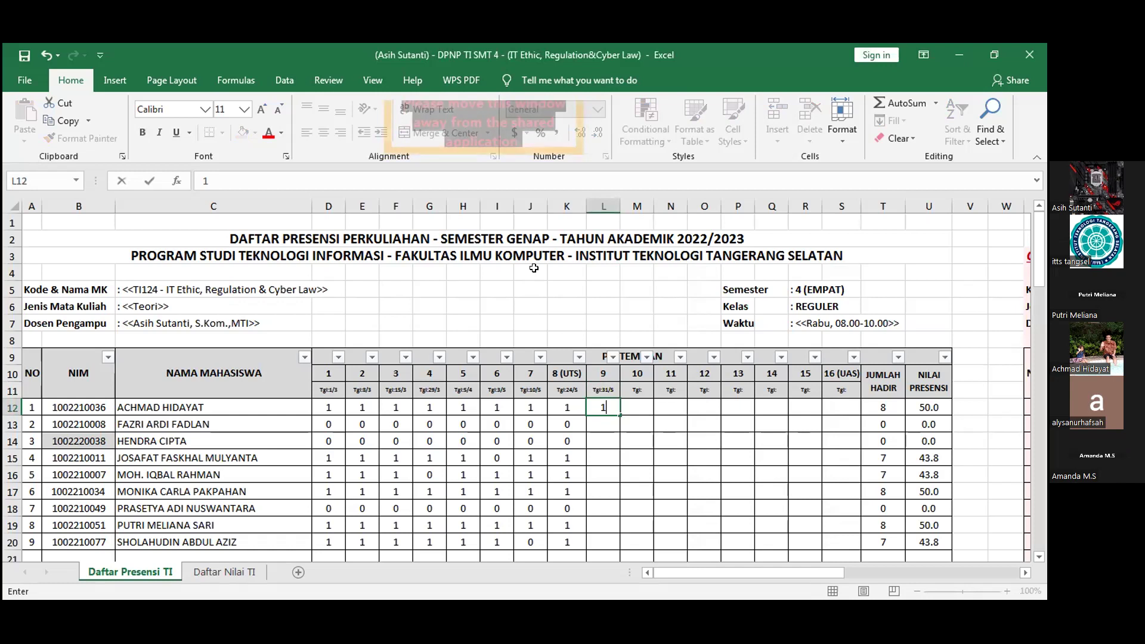
key("Return")
key("Return")
key("Return")
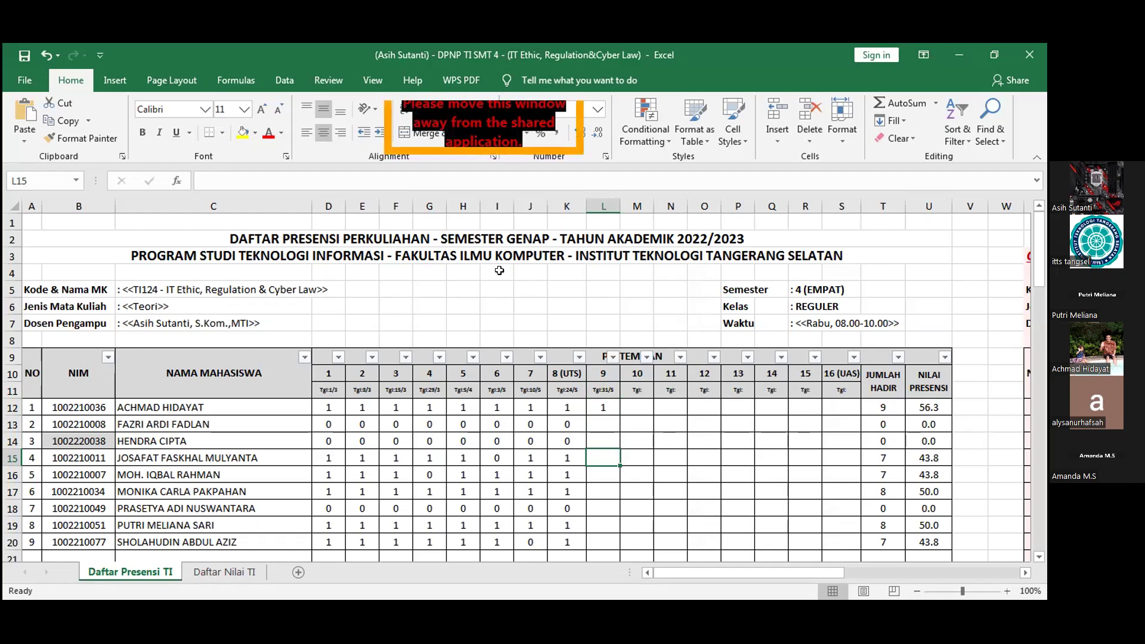
Enter 0 in cell L15 as the meeting 9 attendance of student 4
type("1")
key("Return")
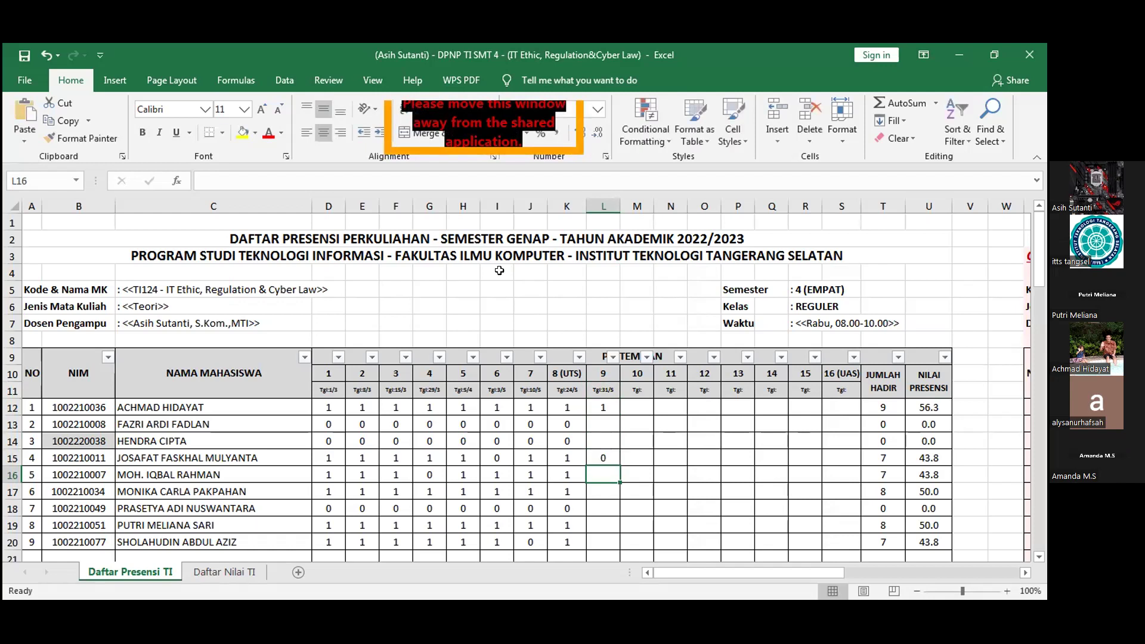
key("Up")
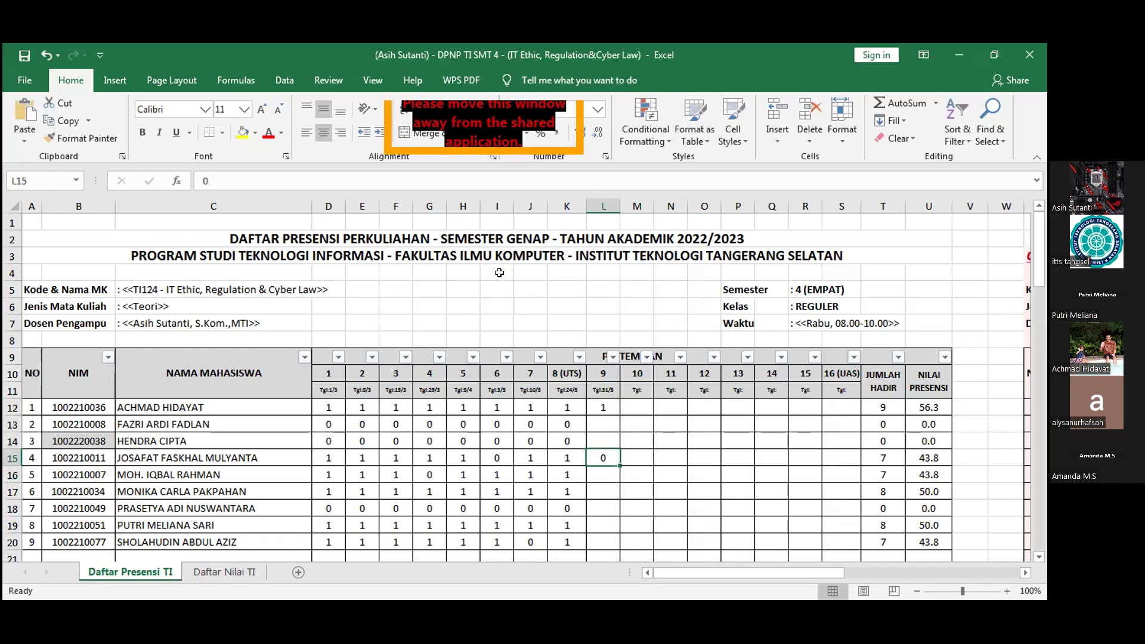
key("alt+Tab")
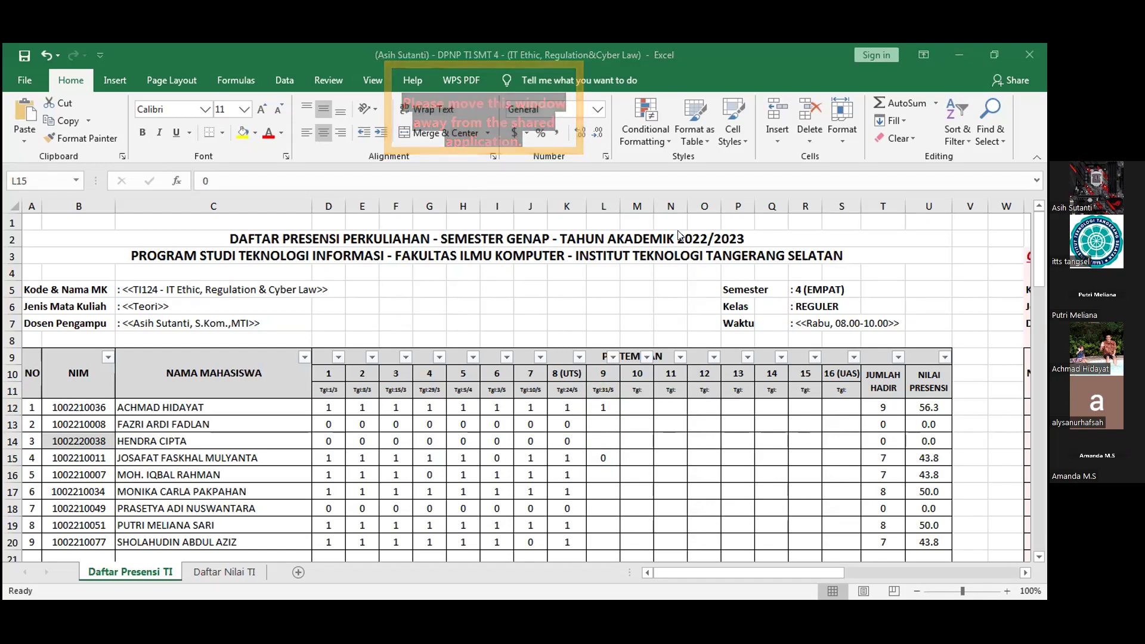
Change the meeting 9 attendance of student 4 in cell L15 to 1
double_click(601, 456)
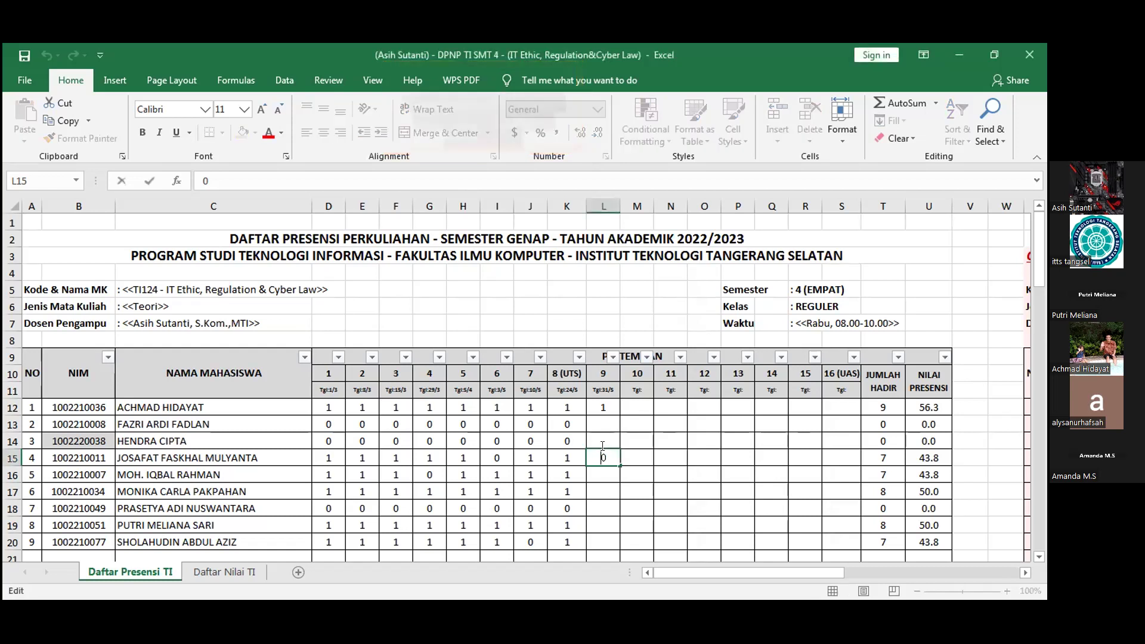
type("1")
key("Return")
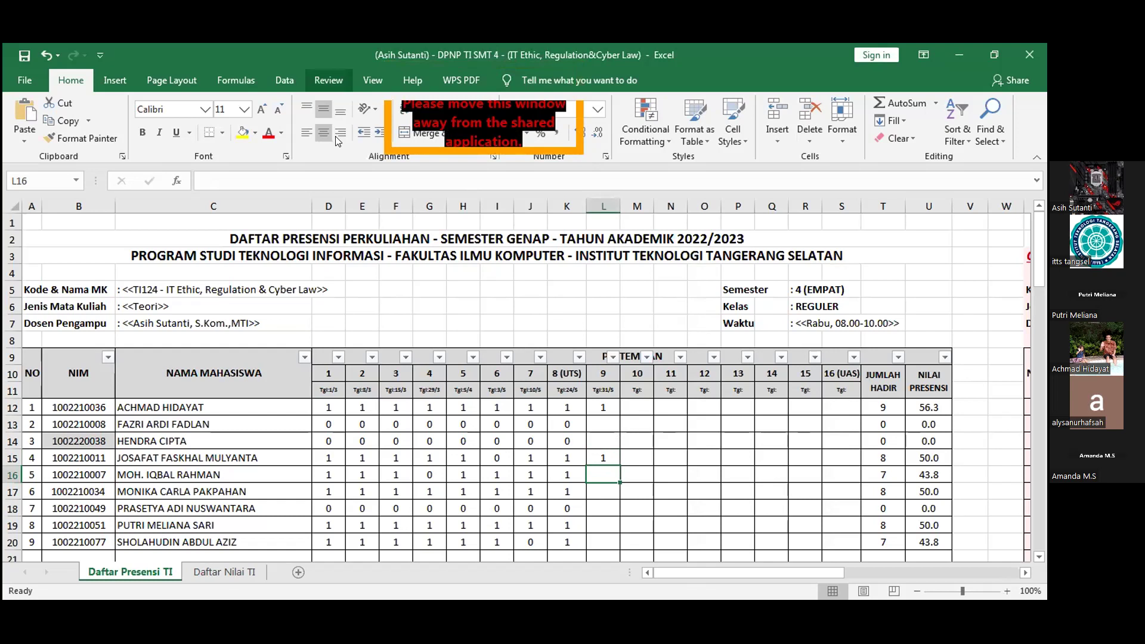
Fill the meeting 9 attendance of students 5 to 9 in cells L16 to L20 with 0, 1, 0, 1 and 0
type("0")
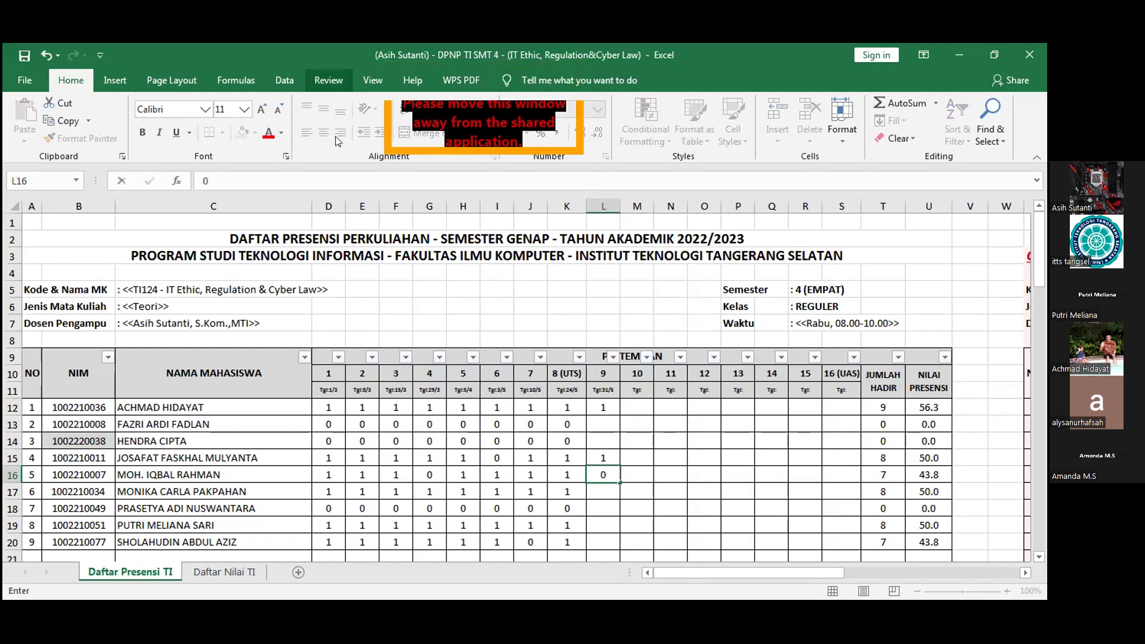
key("Return")
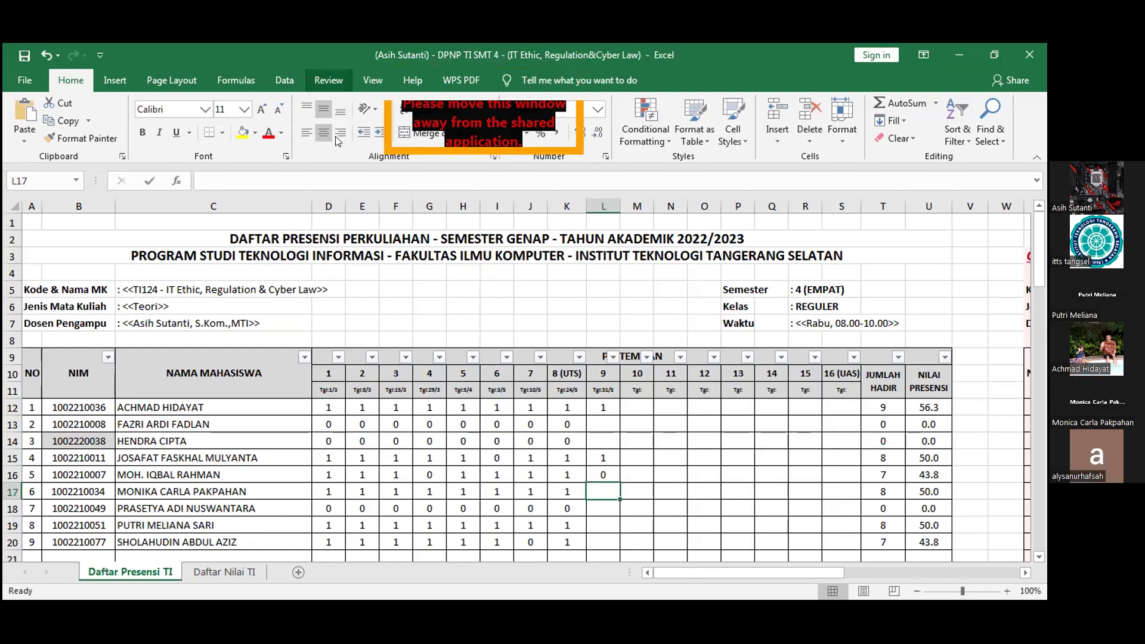
type("1")
key("Return")
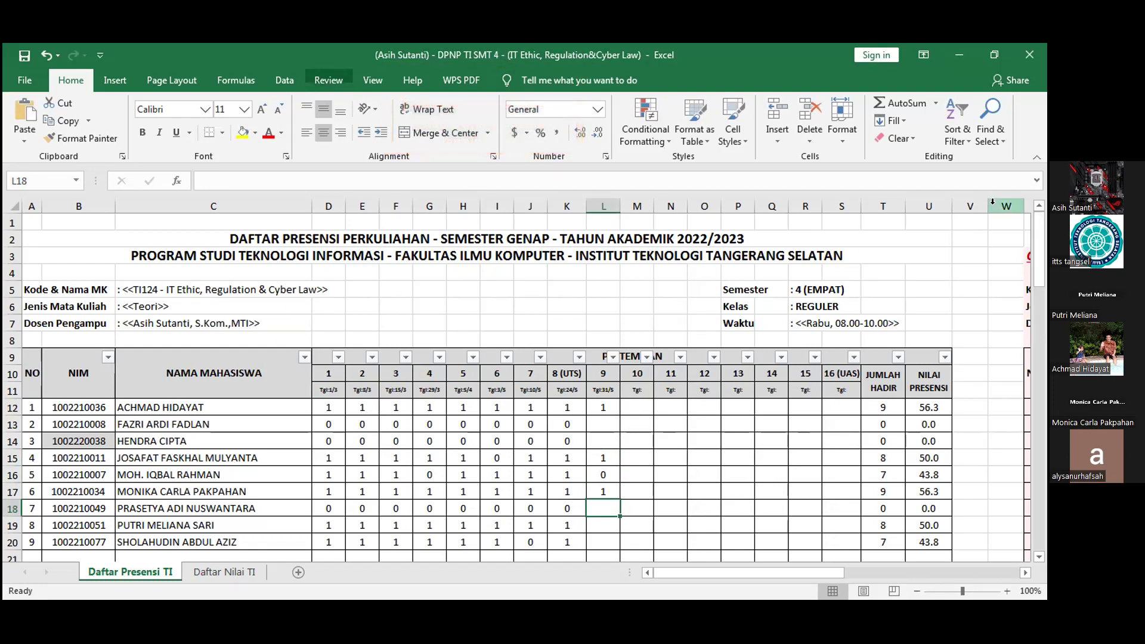
type("0")
key("Return")
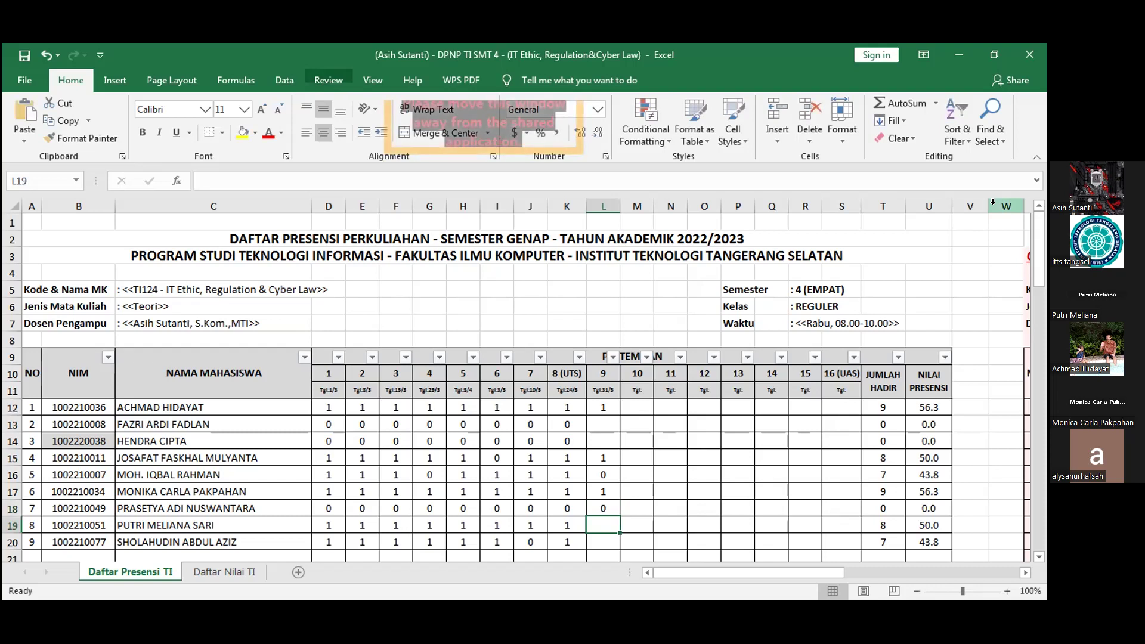
type("1")
key("Return")
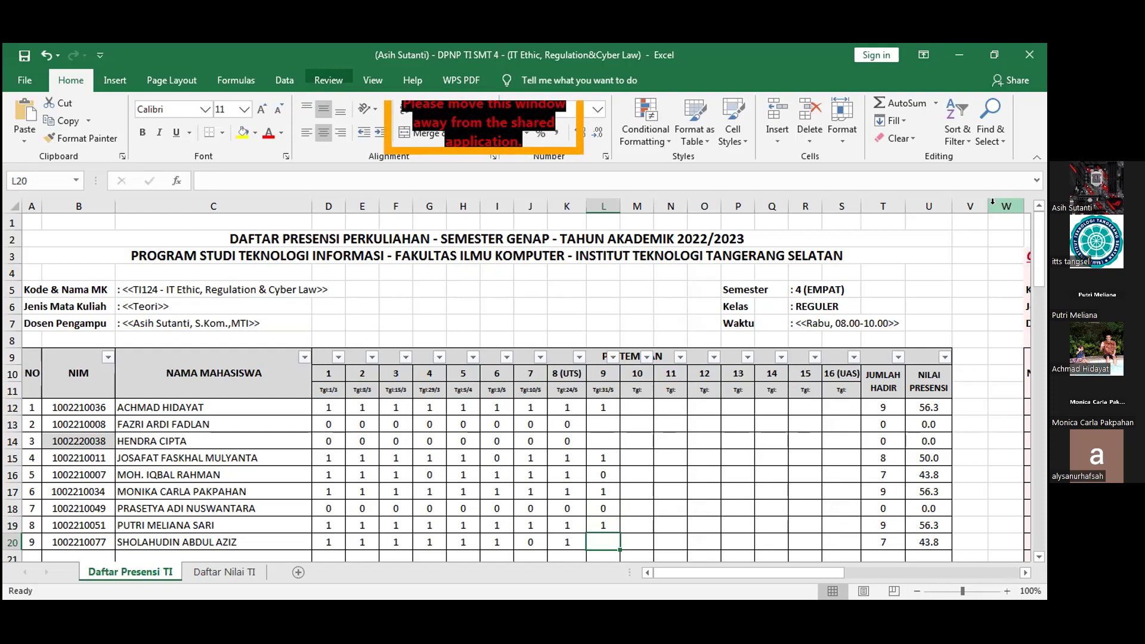
type("0")
key("Return")
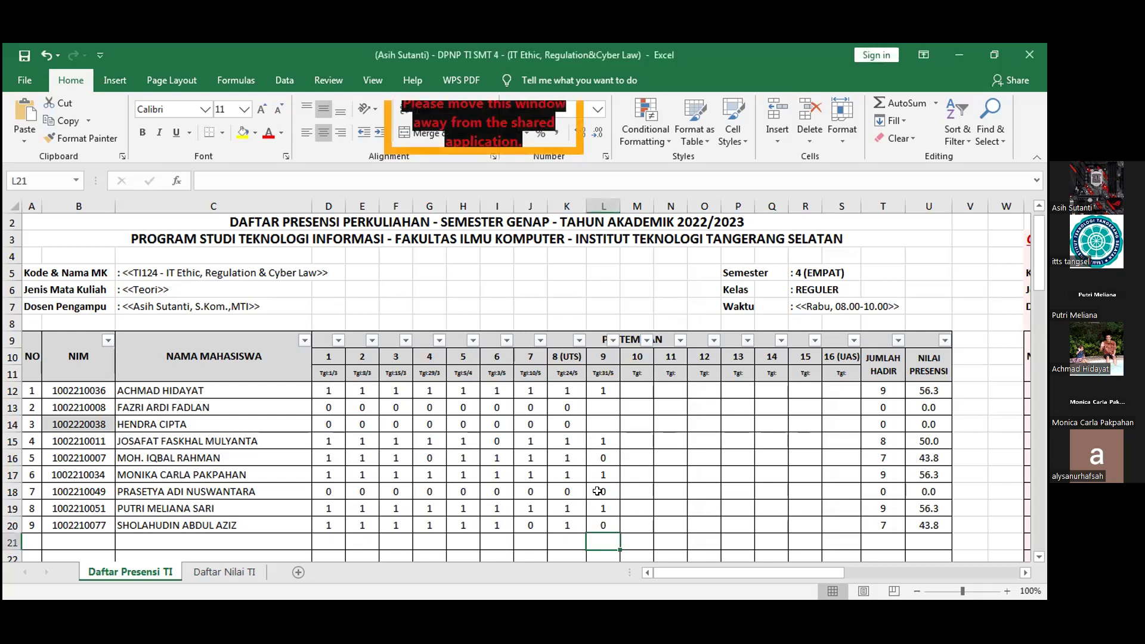
Change the meeting 9 attendance of student 5 in cell L16 to 1
left_click(603, 458)
double_click(607, 455)
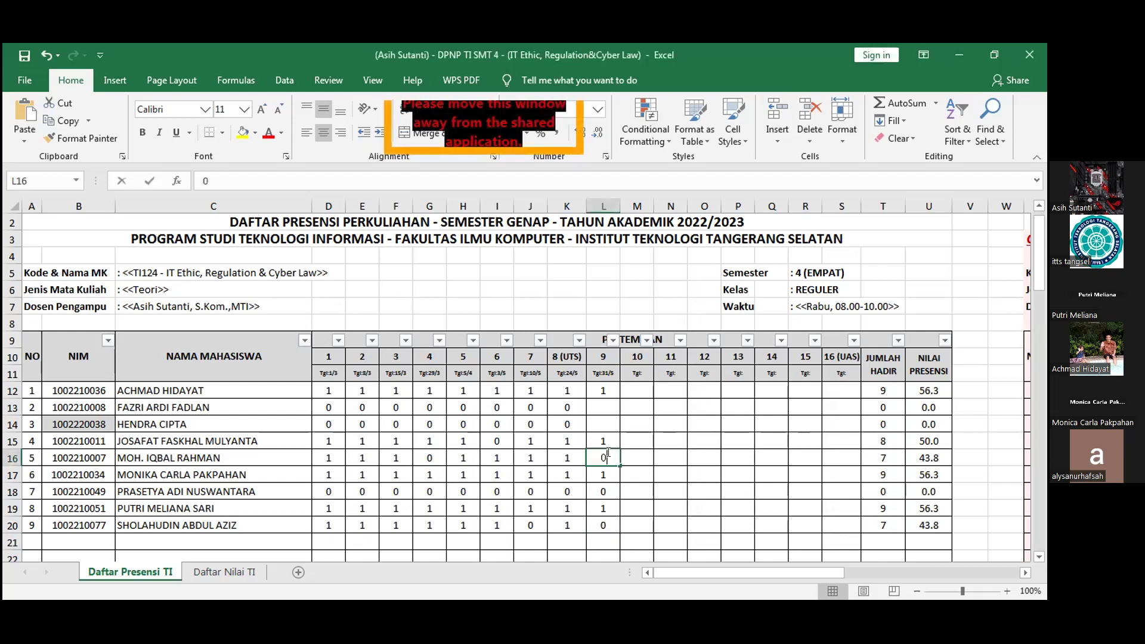
key("BackSpace")
type("1")
key("Return")
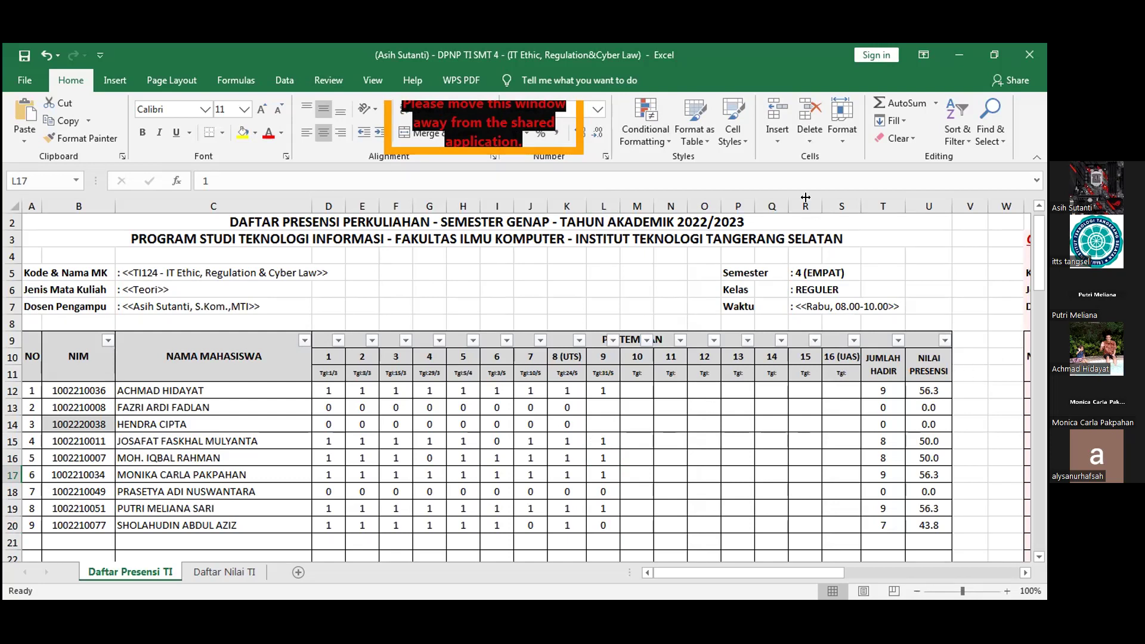
key("alt+Tab")
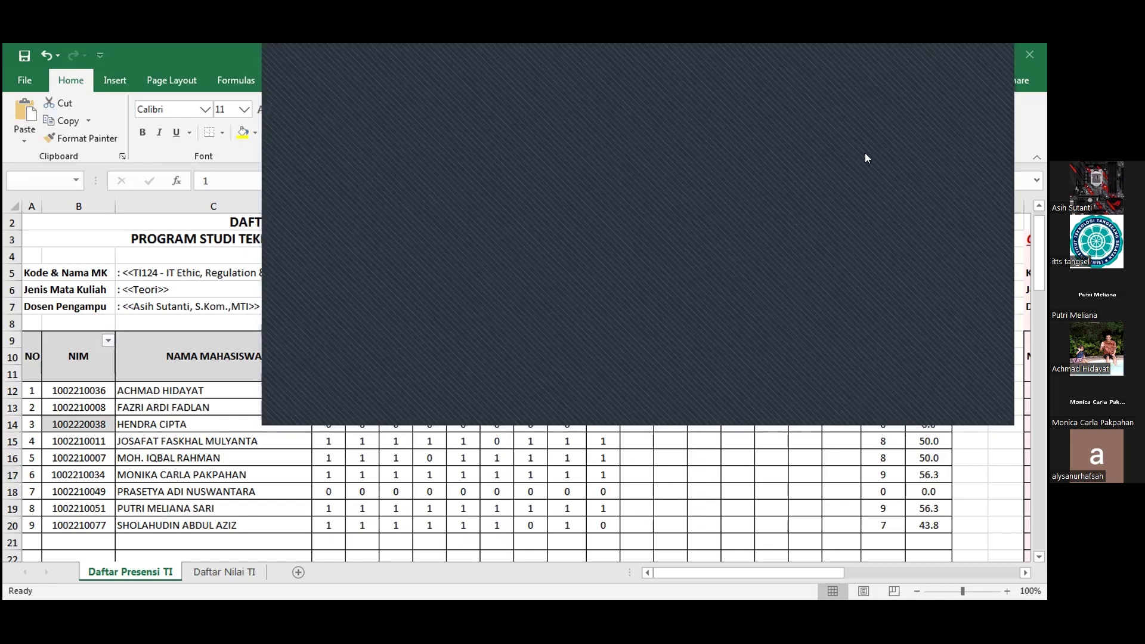
left_click(636, 475)
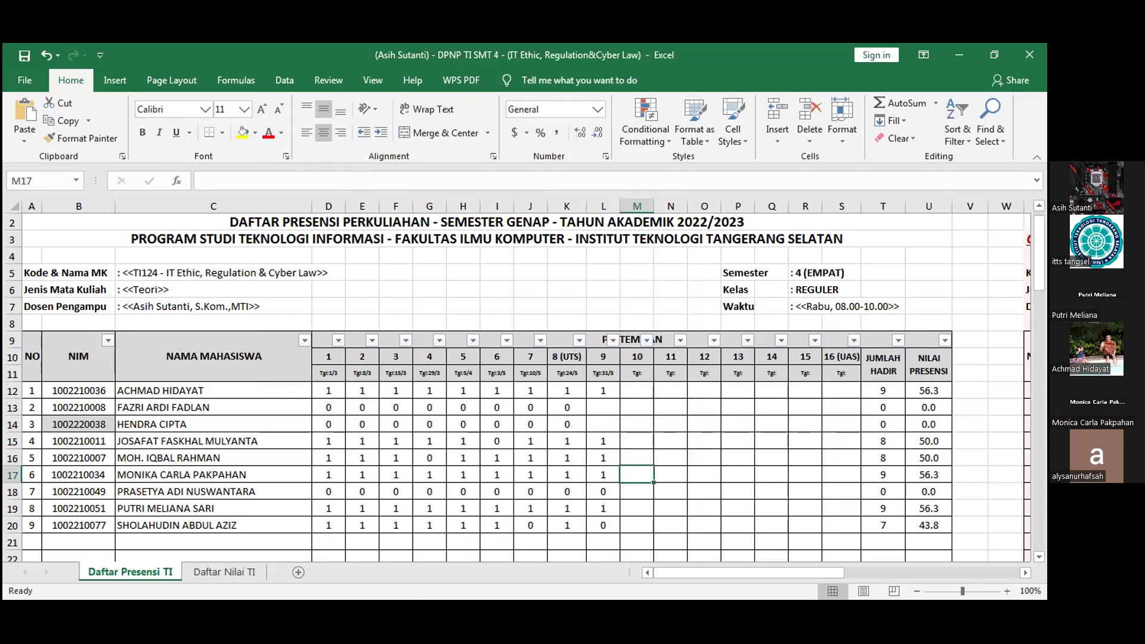
Switch to the DPNP SI SMT 4 workbook and enter 0 in L21 and 1 in L22 for the 31/5 meeting
left_click(959, 51)
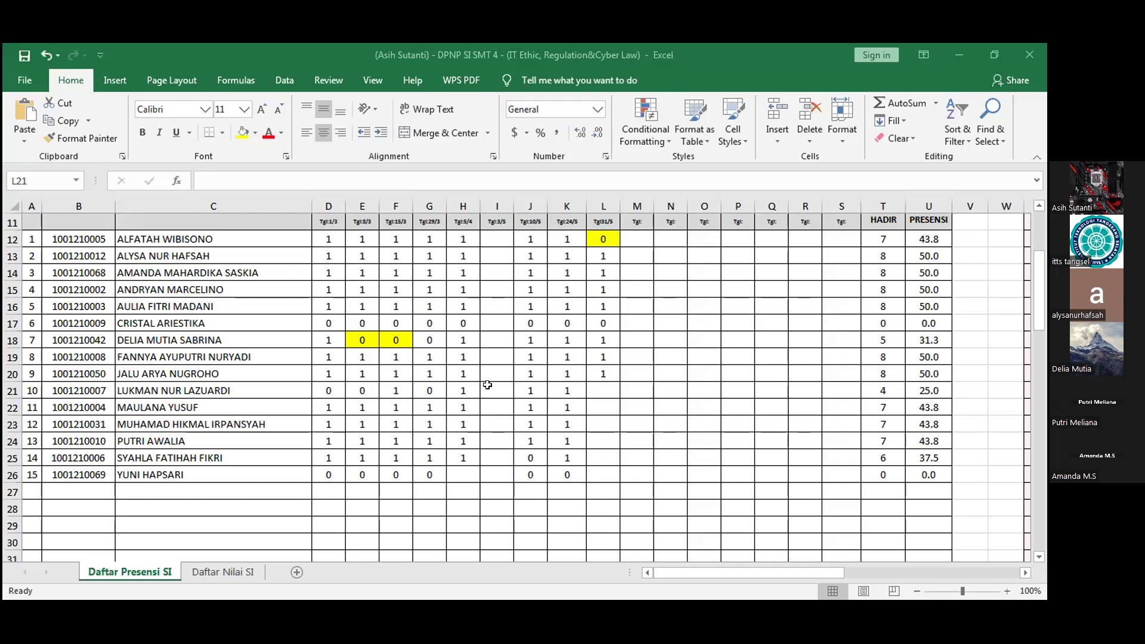
type("0")
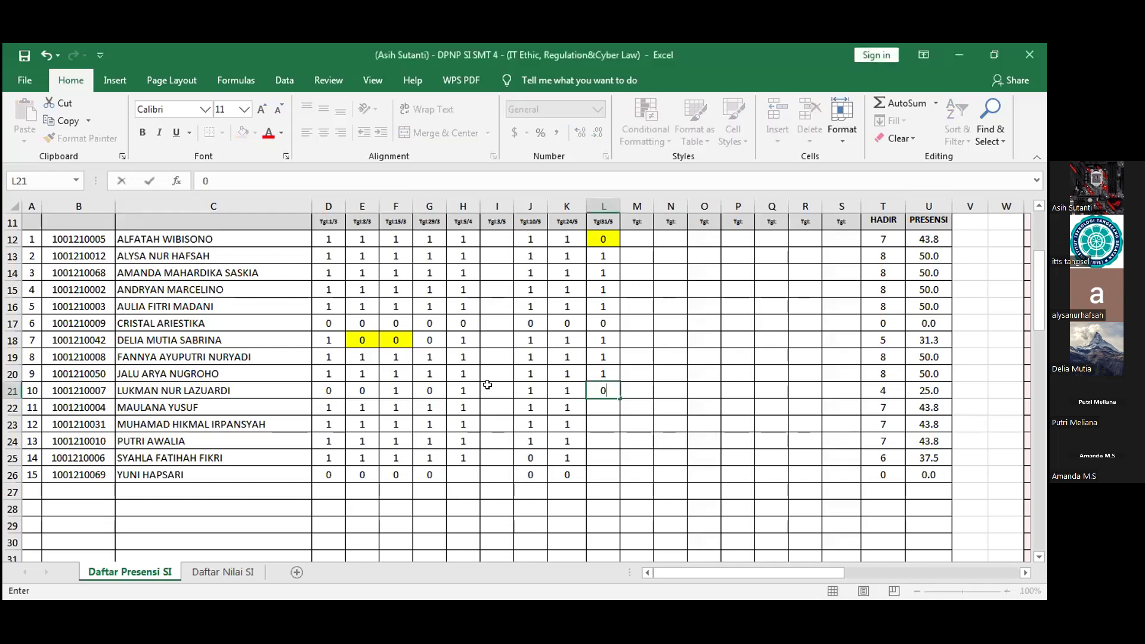
key("Return")
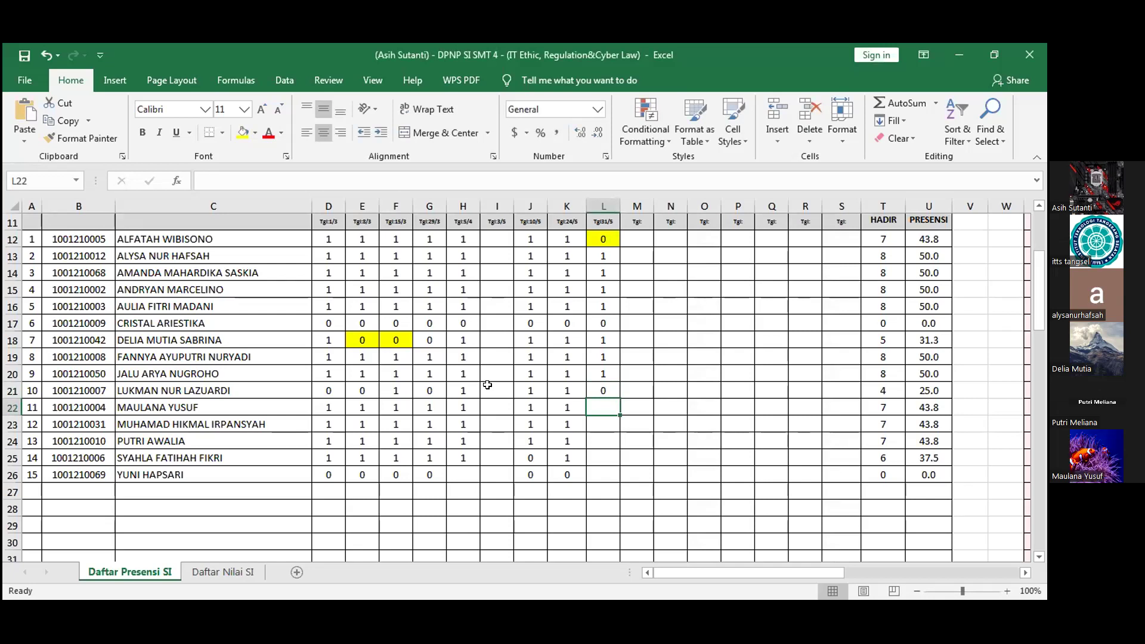
type("1")
key("Return")
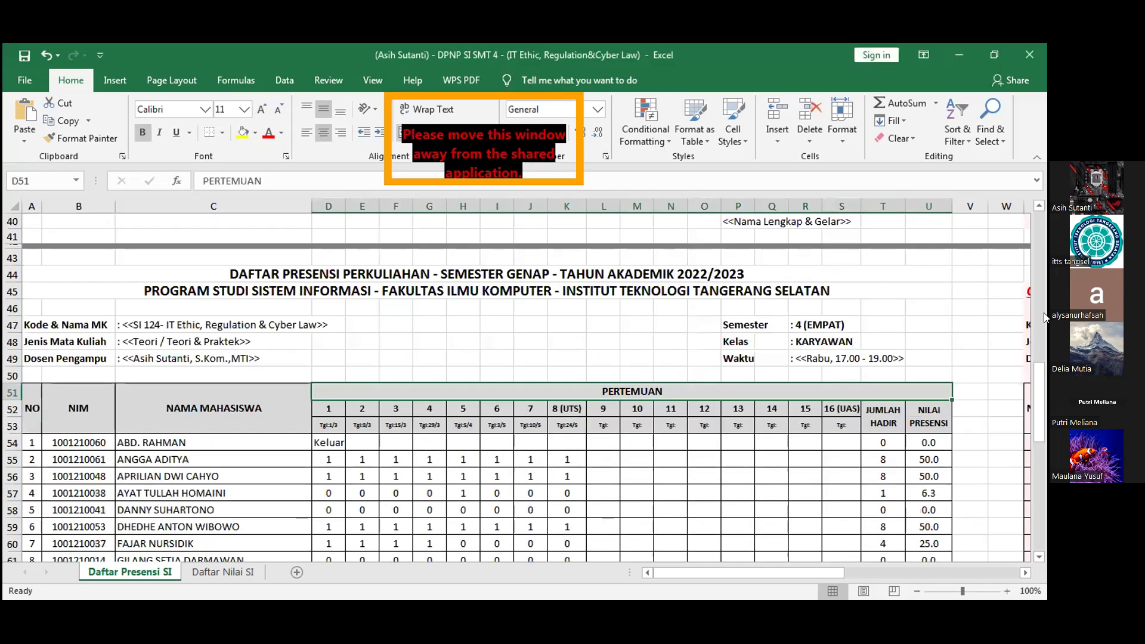
Return from the KARYAWAN class list to the first class list and enter attendance 1 in cells L22 and L23
left_click_drag(1038, 396, 1036, 237)
scroll(602, 347, "down", 5)
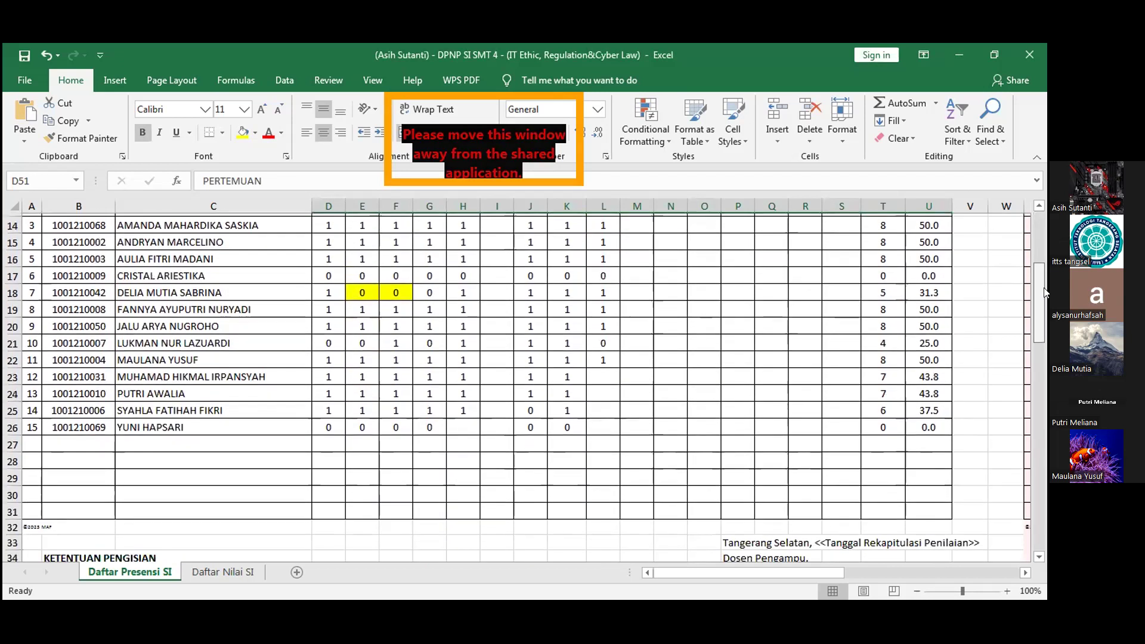
left_click(601, 347)
type("1")
key("Return")
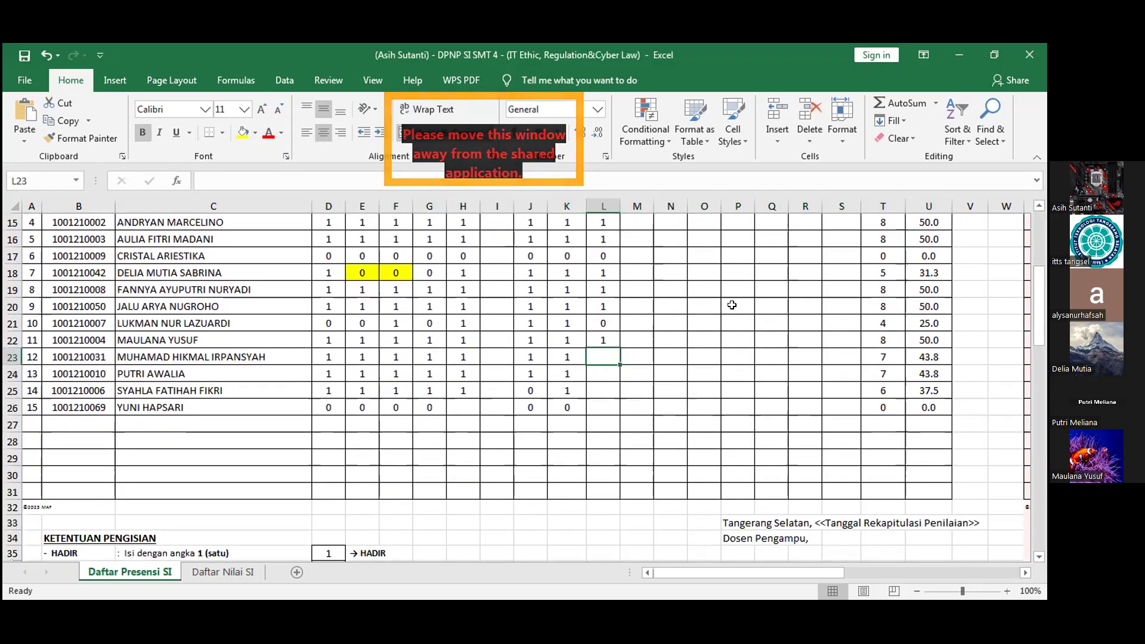
type("1")
key("Return")
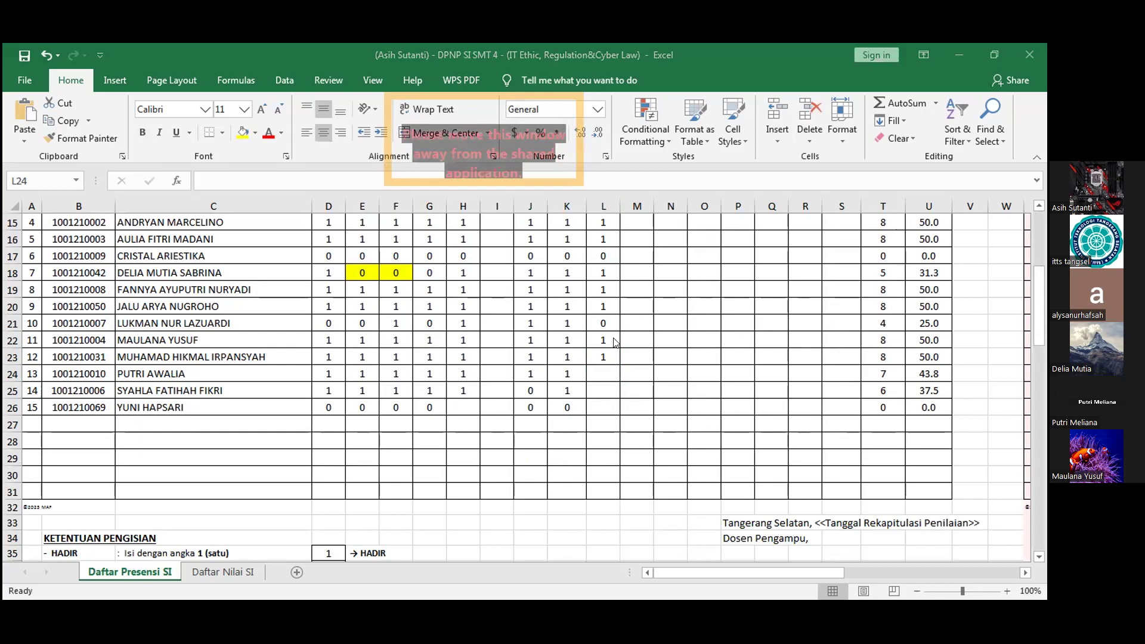
Enter 0 in cell L24 as the 31/5 attendance of student 13 and highlight that cell in yellow
left_click(602, 370)
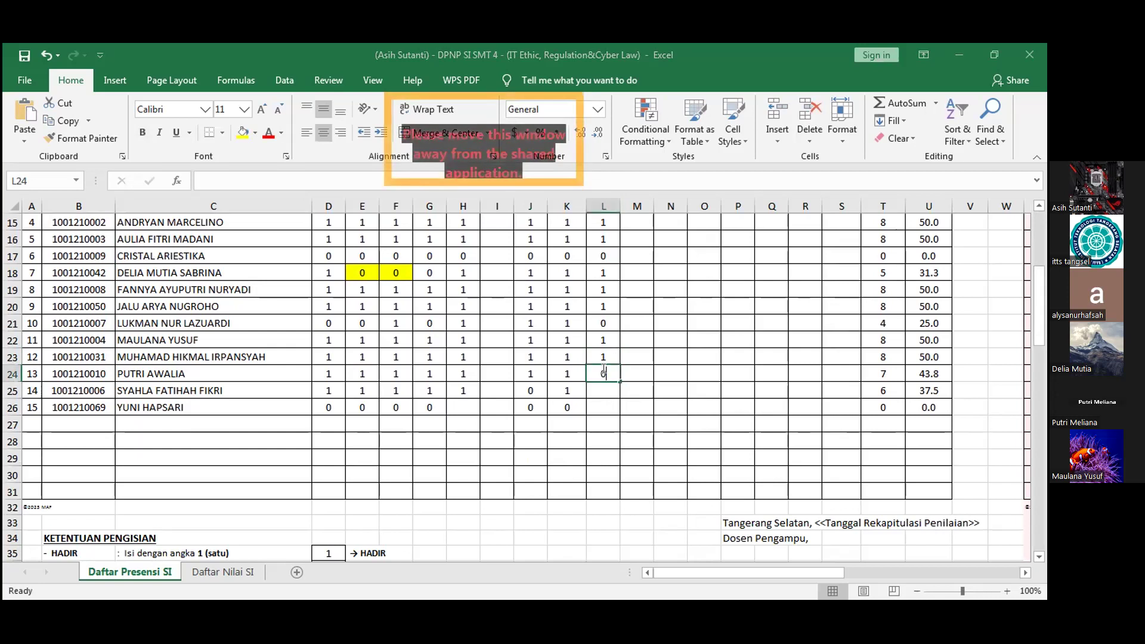
type("0")
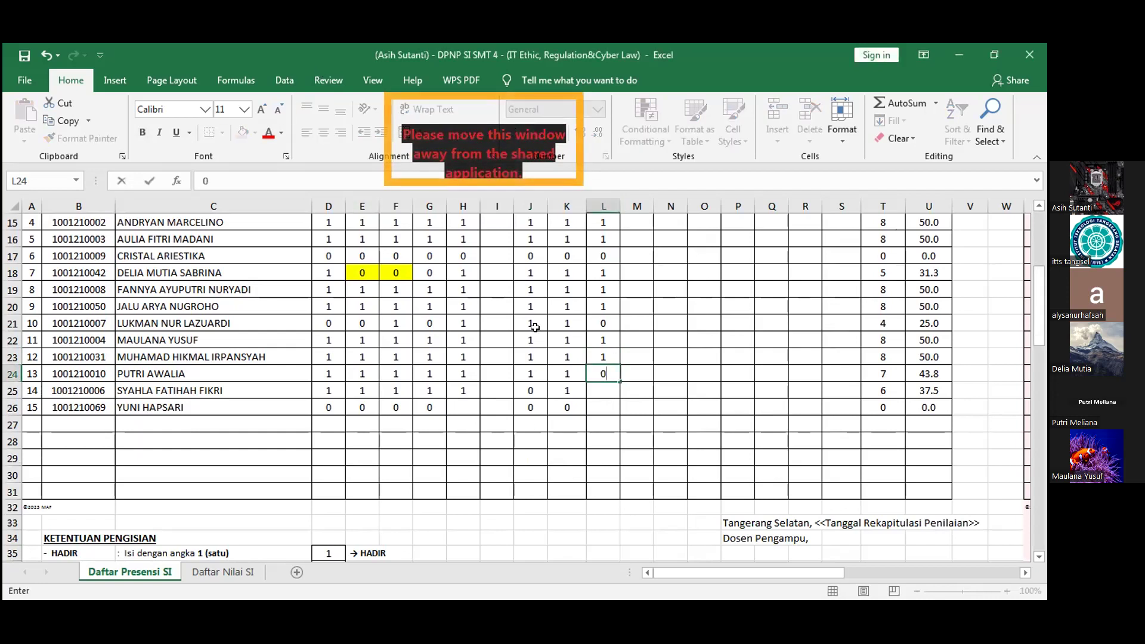
left_click(592, 382)
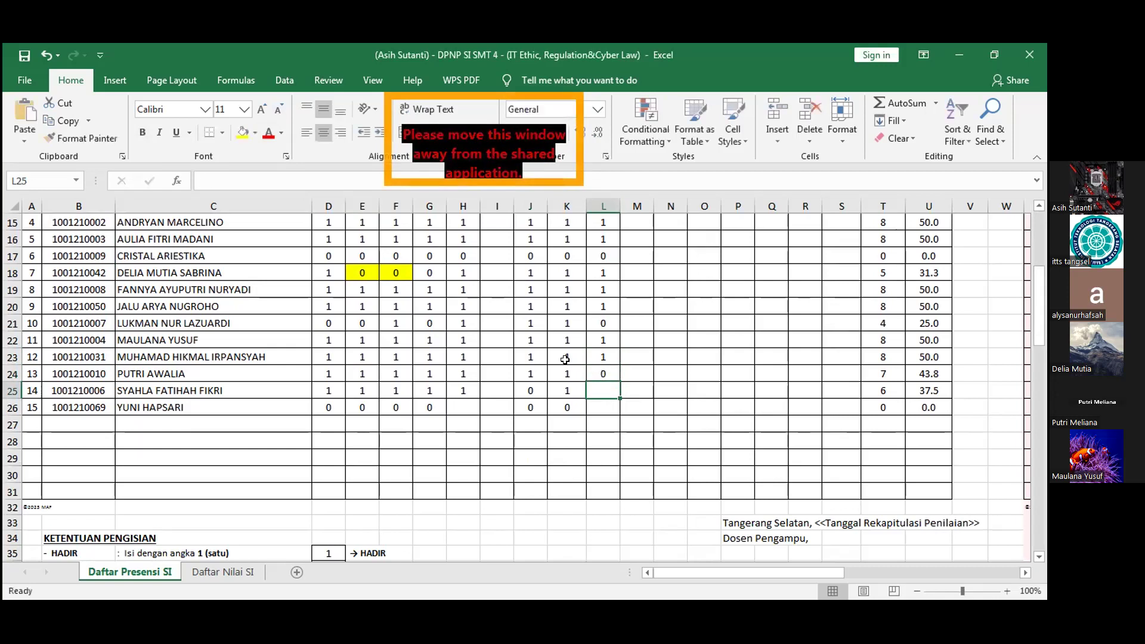
left_click(242, 136)
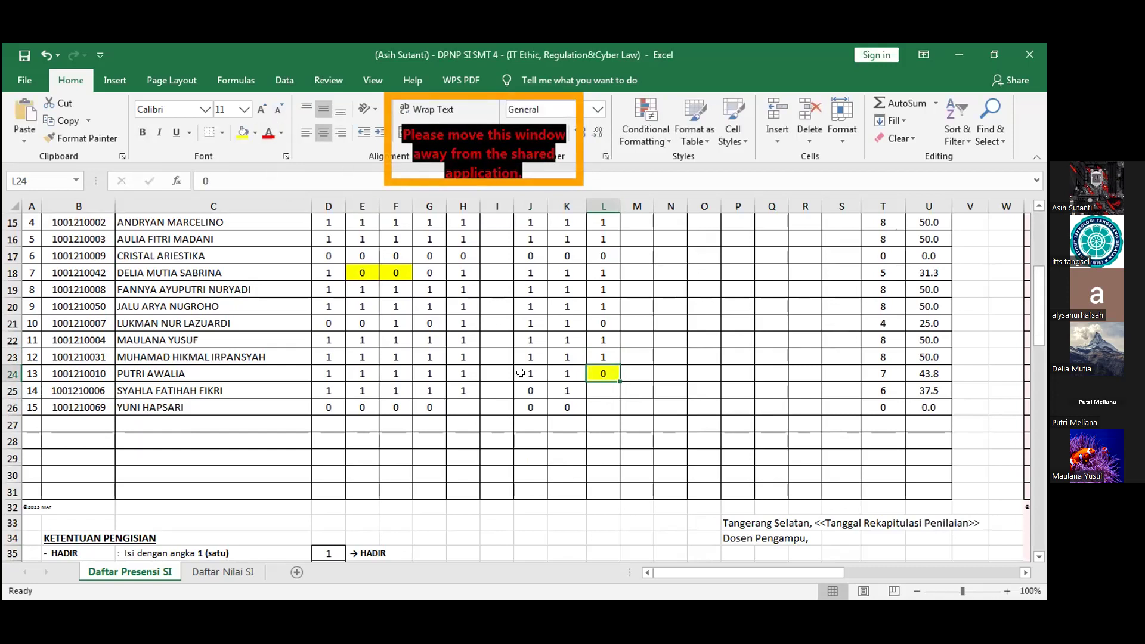
Enter 0 in cells L25 and L26 as the 31/5 attendance of students 14 and 15
left_click(609, 384)
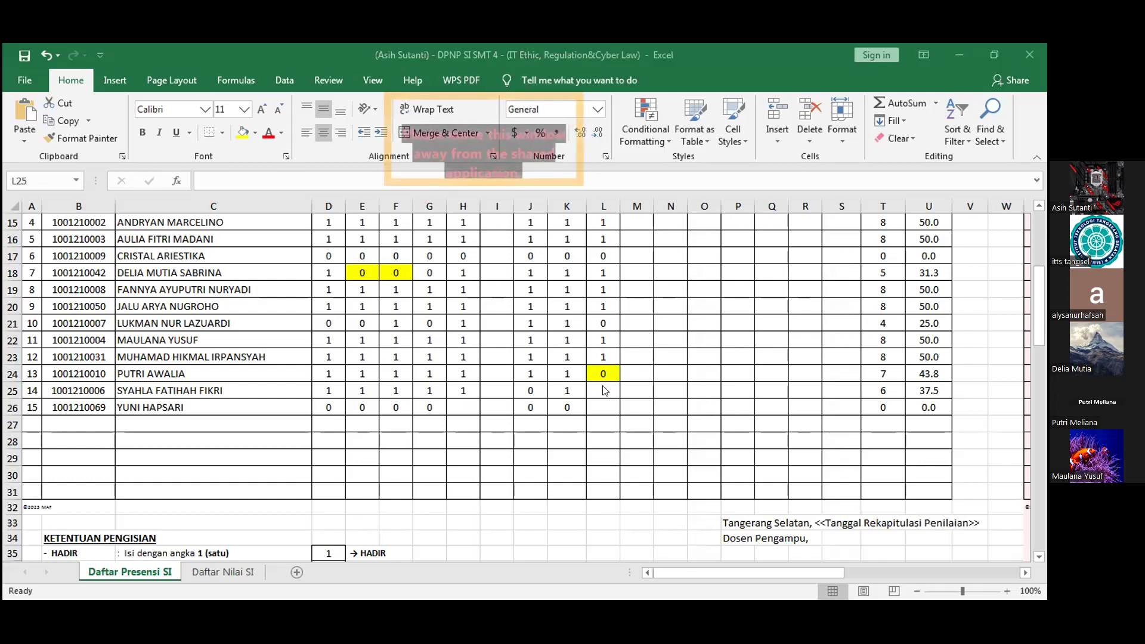
type("0")
key("Return")
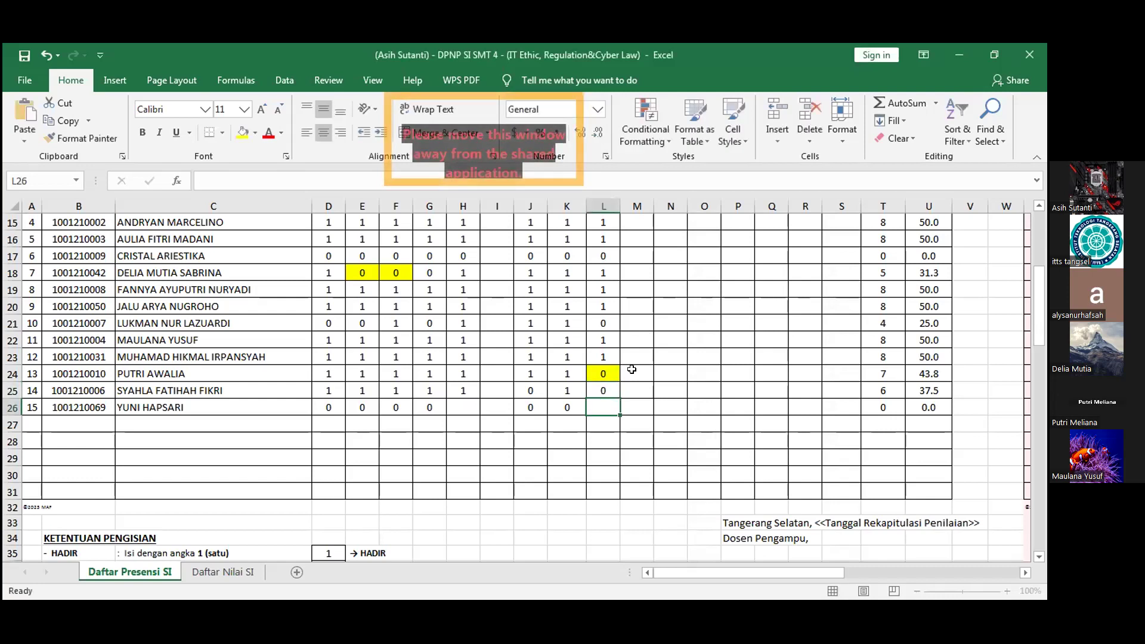
type("0")
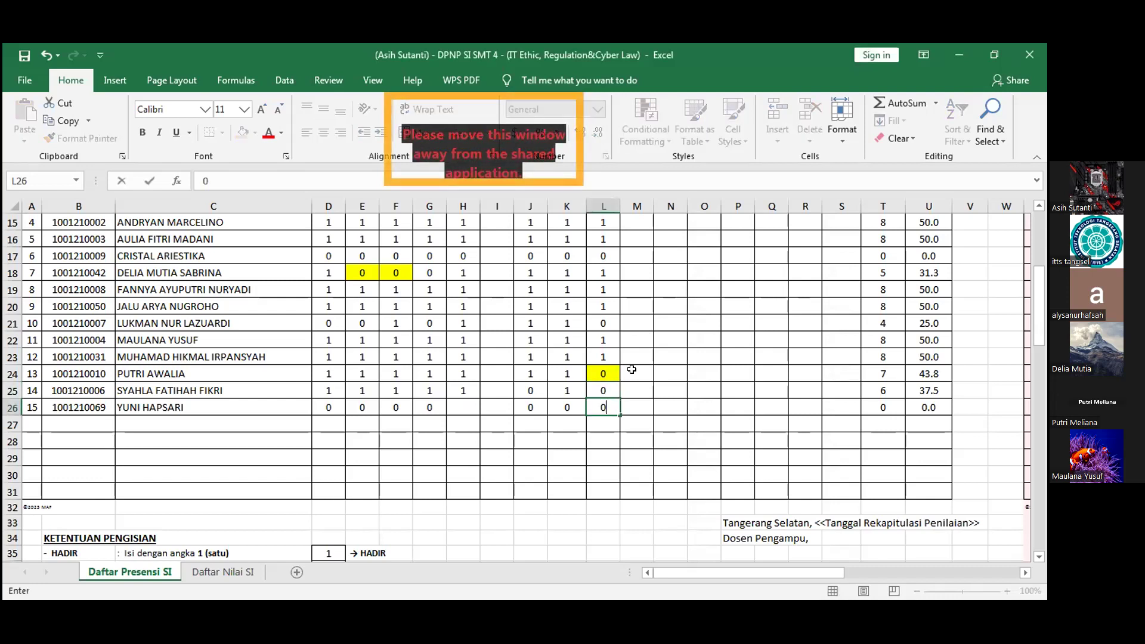
key("Return")
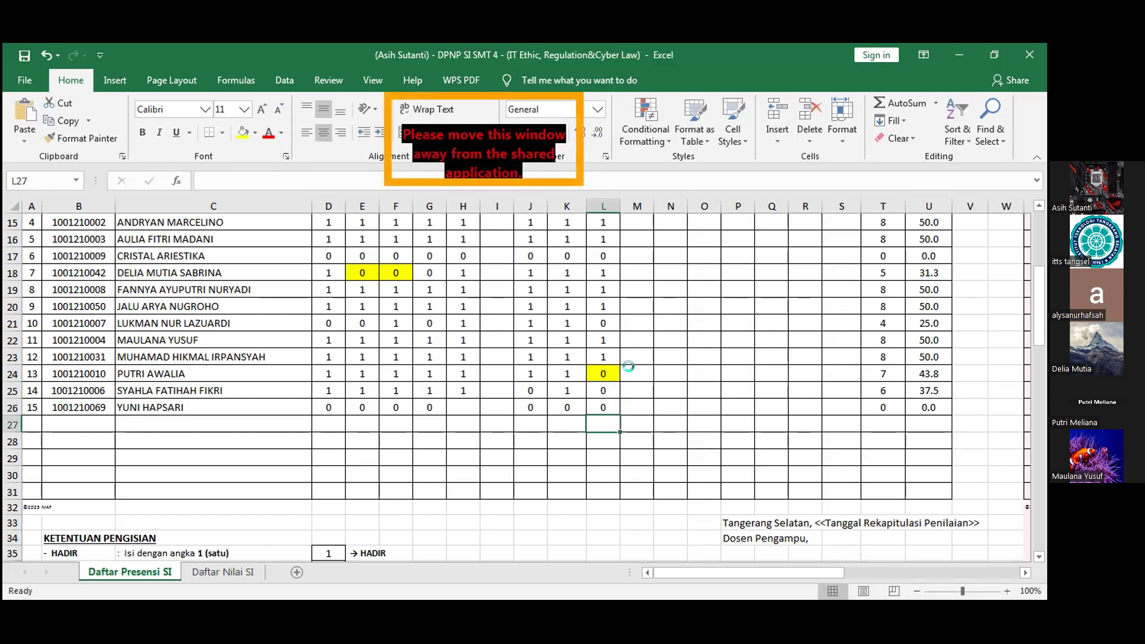